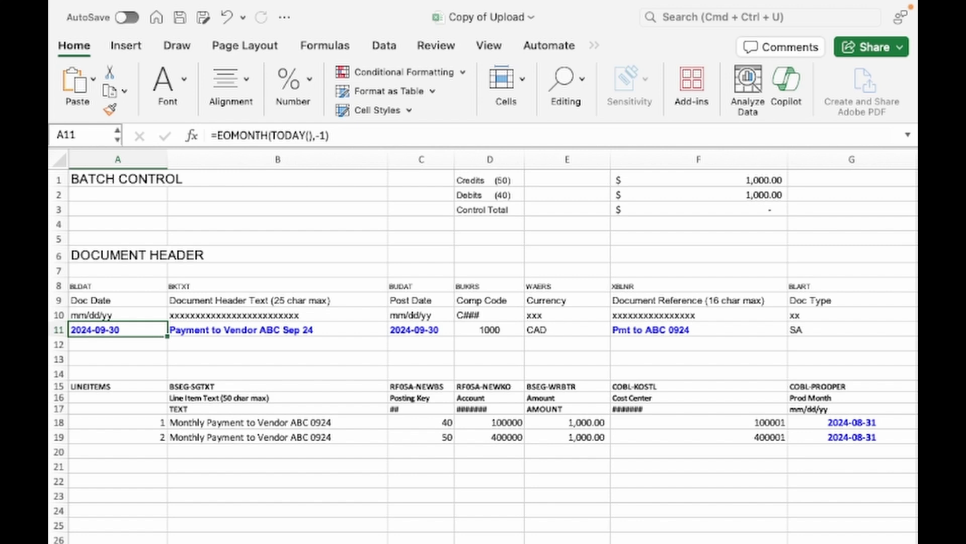
Clear the Doc Date cell A11 and enter the formula =EOMONTH(TODAY(),-1) in it.
left_click(277, 330)
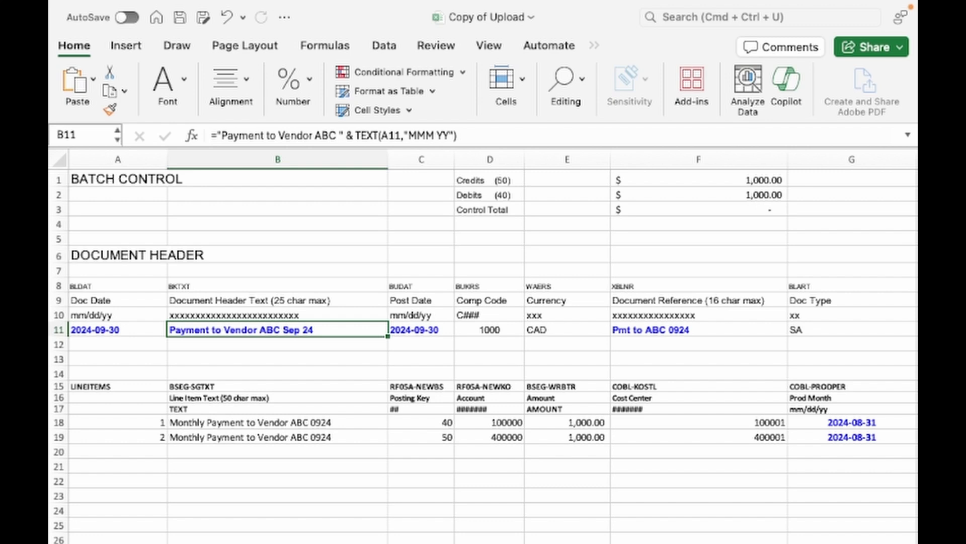
left_click(117, 330)
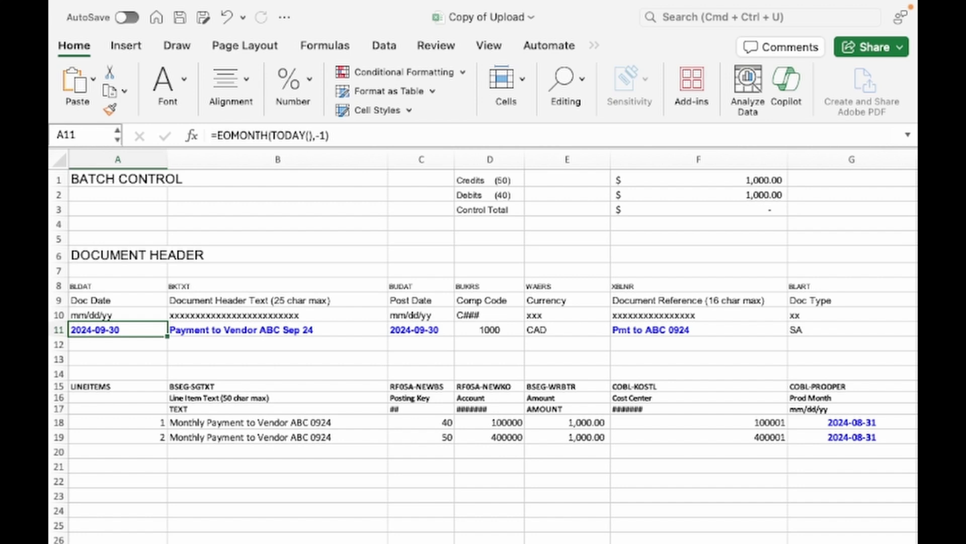
key("Delete")
type("=")
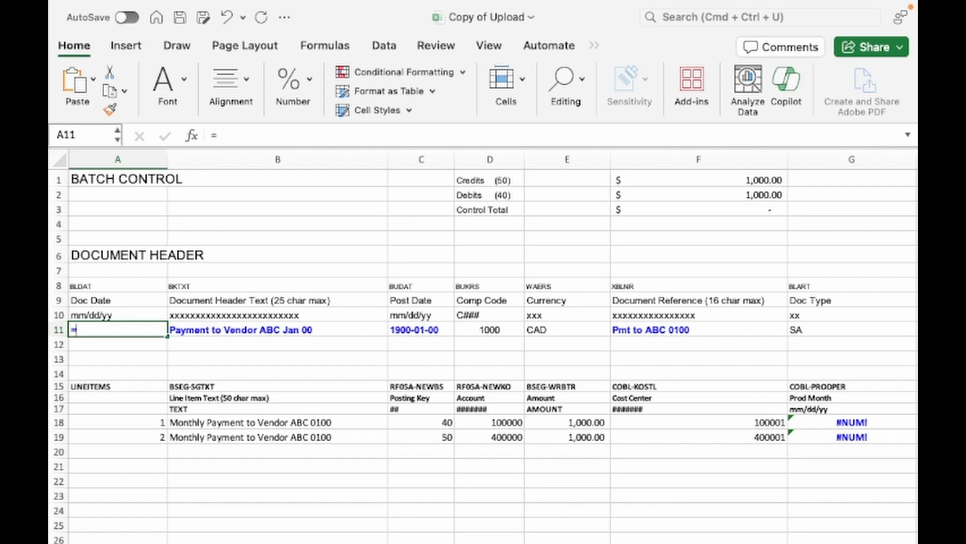
type("EOM")
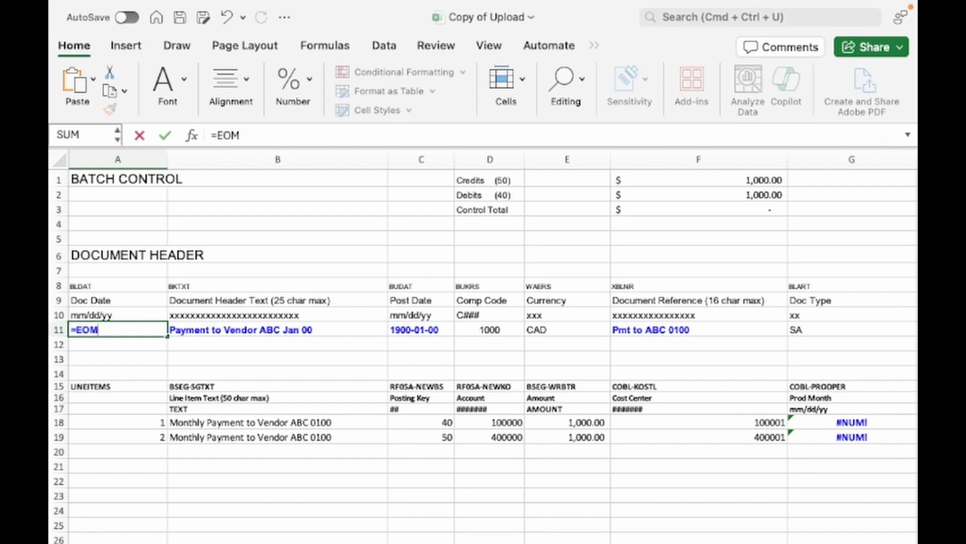
type("ONTH(")
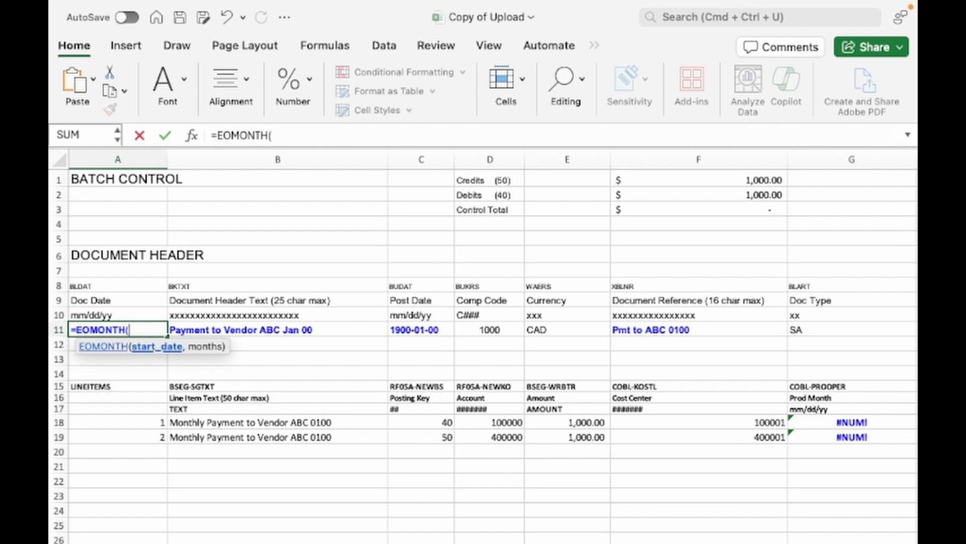
type("today()")
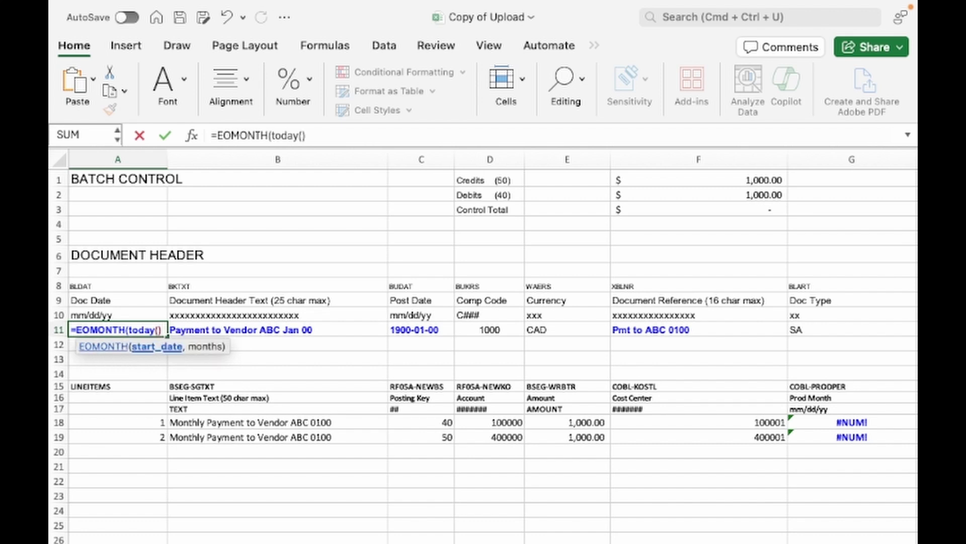
type(",")
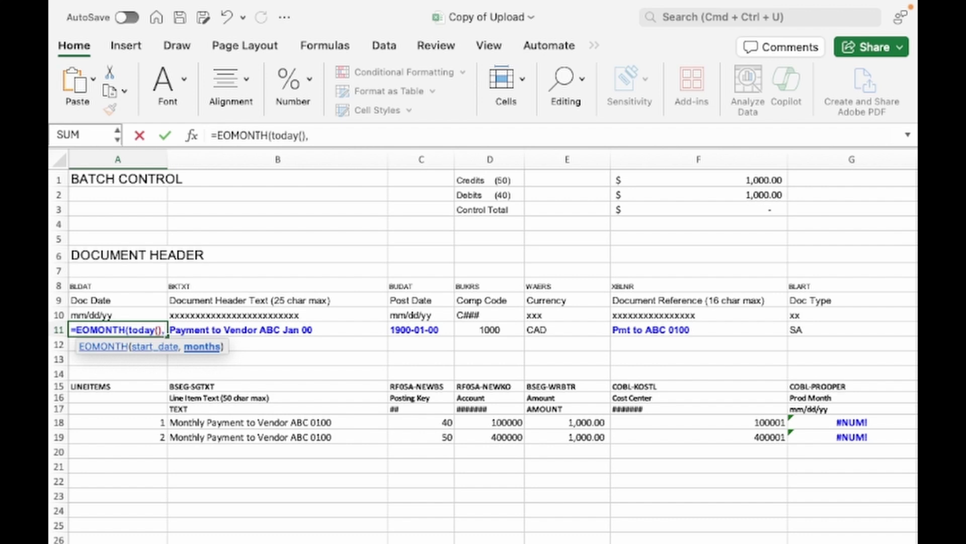
type("-1")
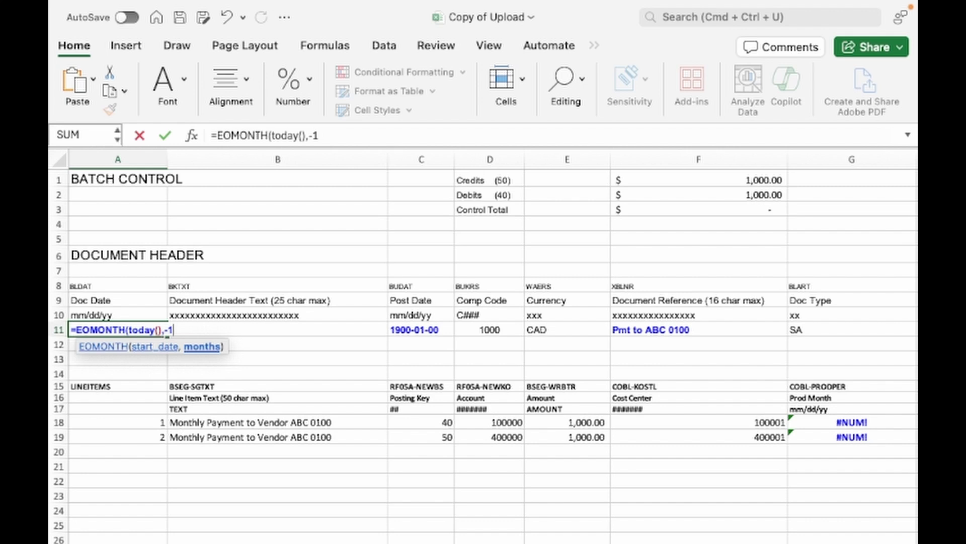
type(")")
key("Return")
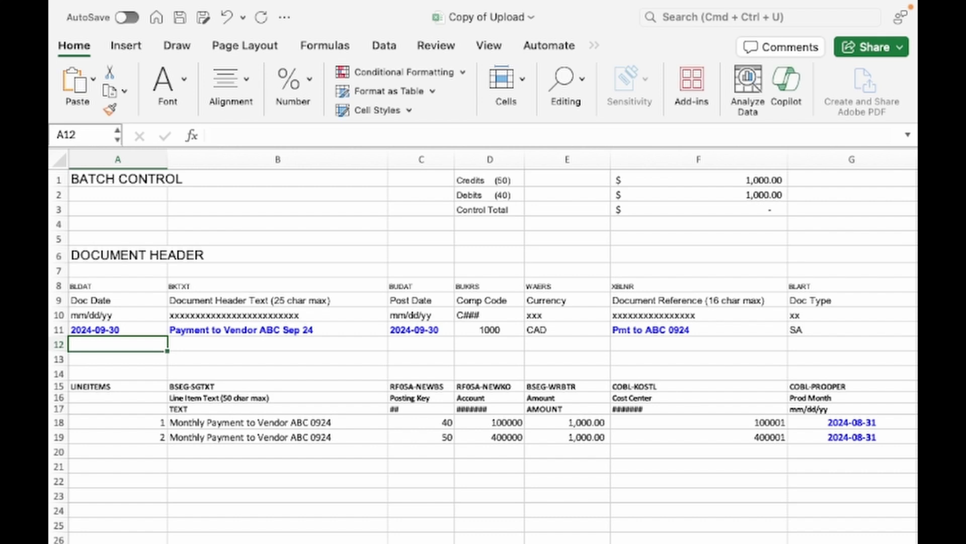
left_click(117, 329)
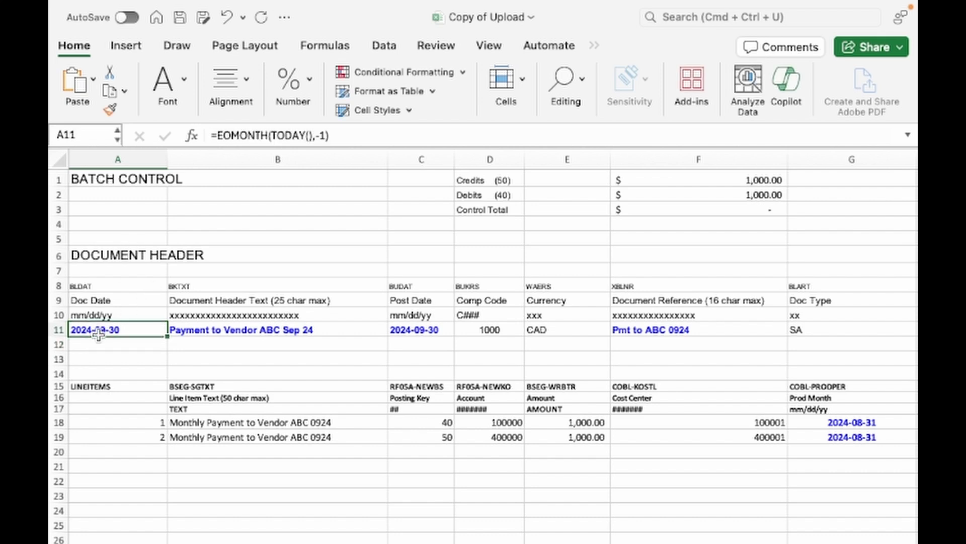
Review the text part of the Document Header Text formula in B11 and clear the cell.
left_click(302, 331)
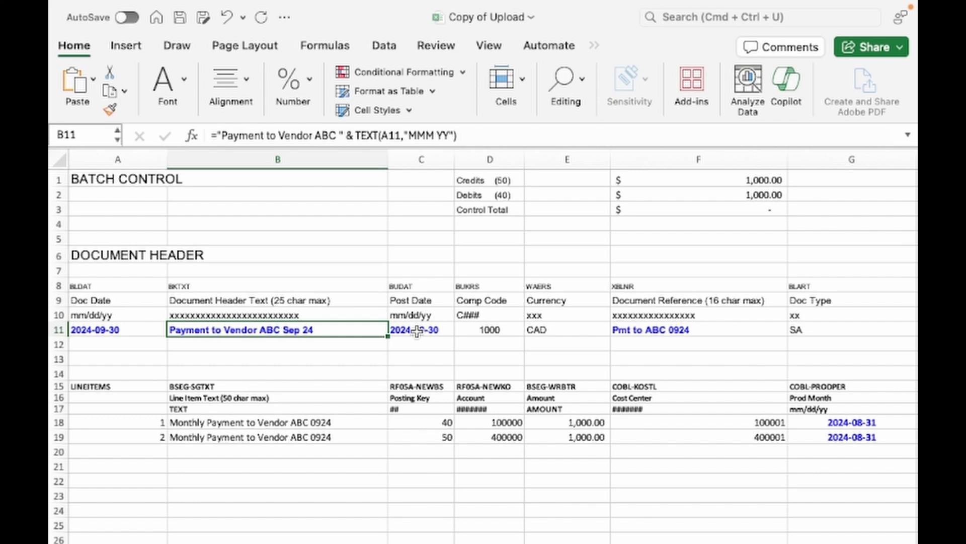
left_click(218, 135)
left_click_drag(218, 135, 344, 138)
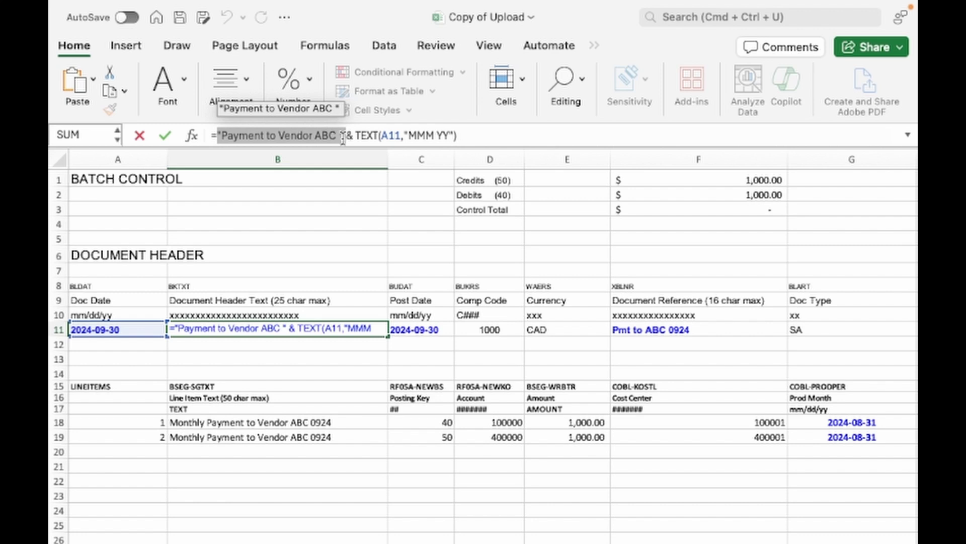
left_click(347, 137)
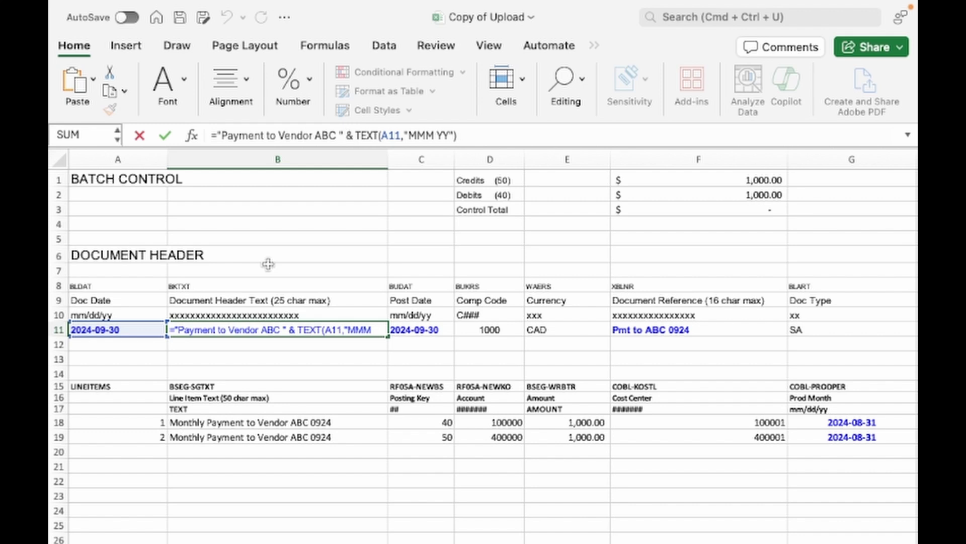
key("Return")
key("Up")
key("Delete")
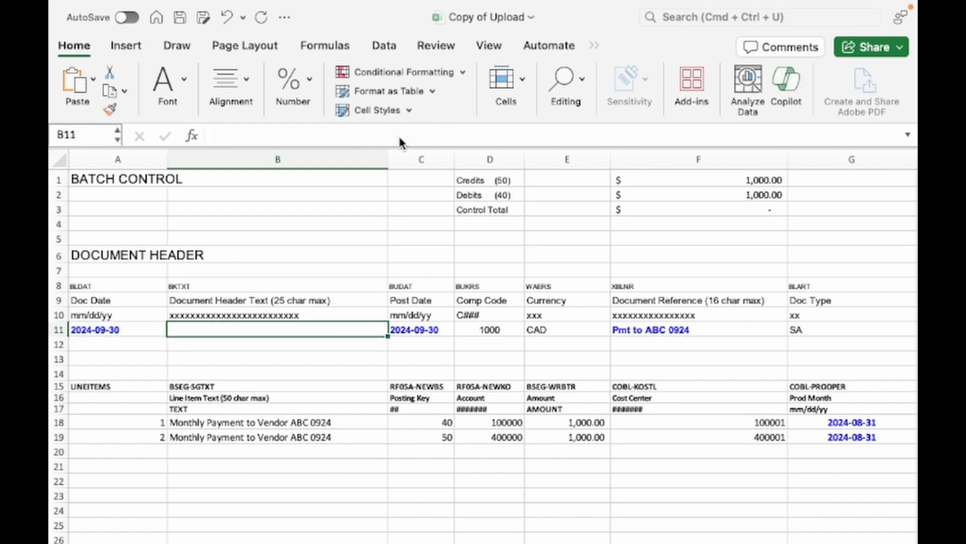
Enter the formula ="Payment to ABC Vendor" & TEXT(A11,"MMM YY") in the Document Header Text cell B11.
type("=\"")
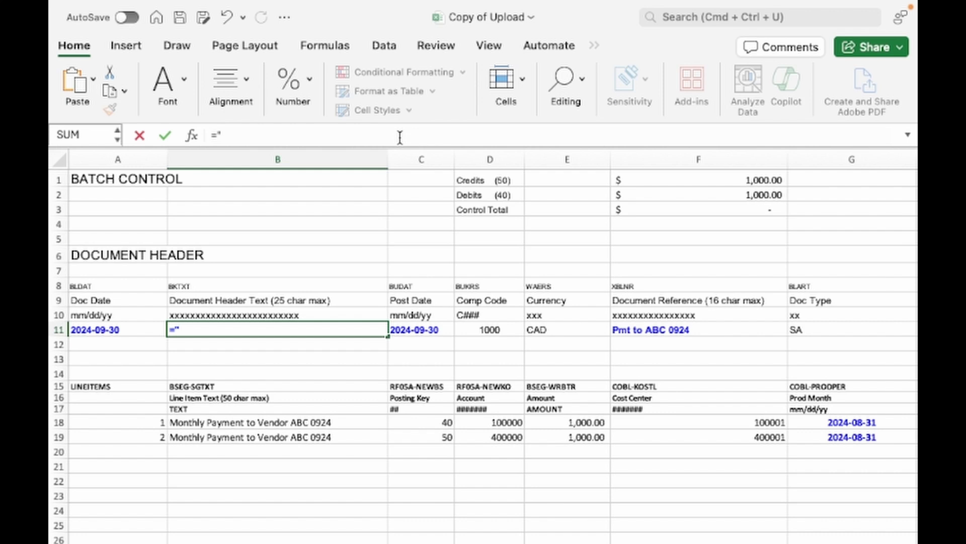
type("Payment")
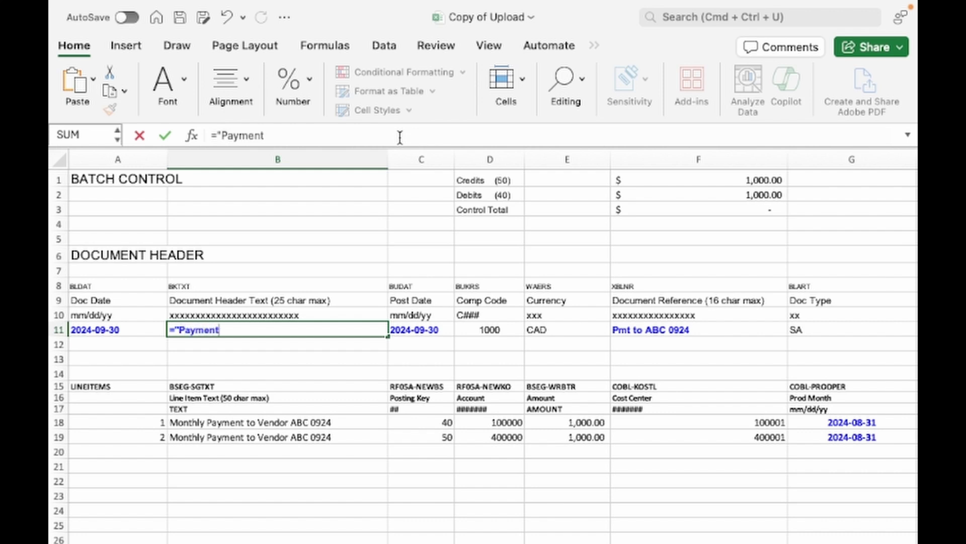
type(" to ABC Vendor")
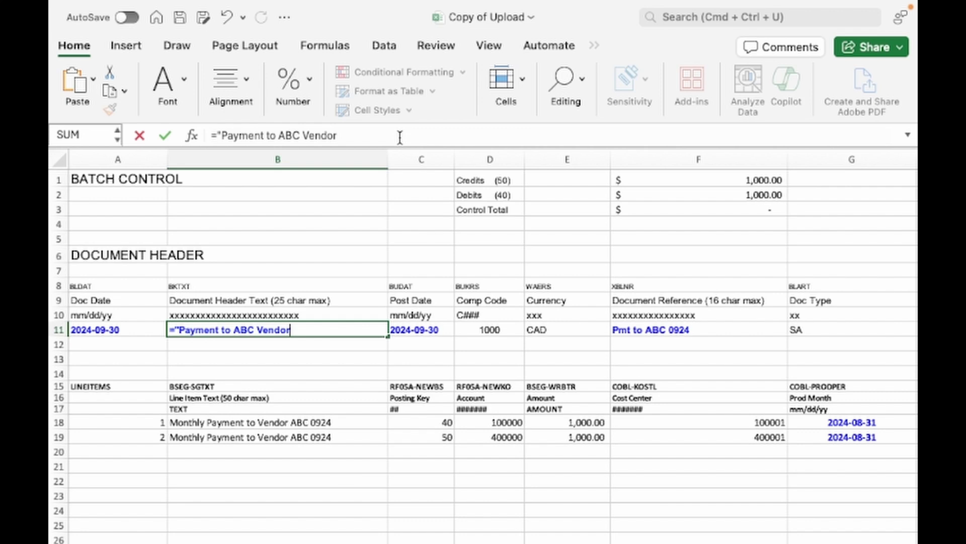
type("\" &")
type("text(")
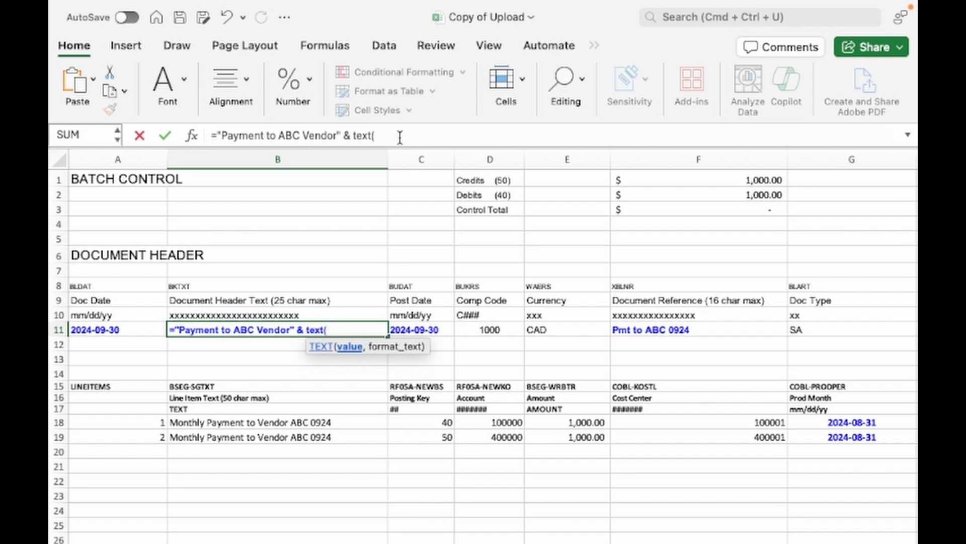
left_click(98, 330)
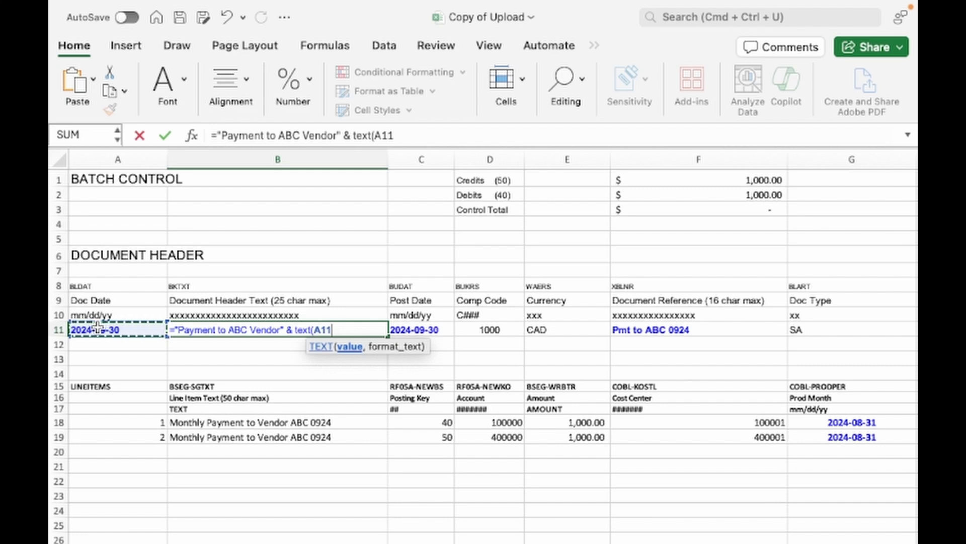
type(",")
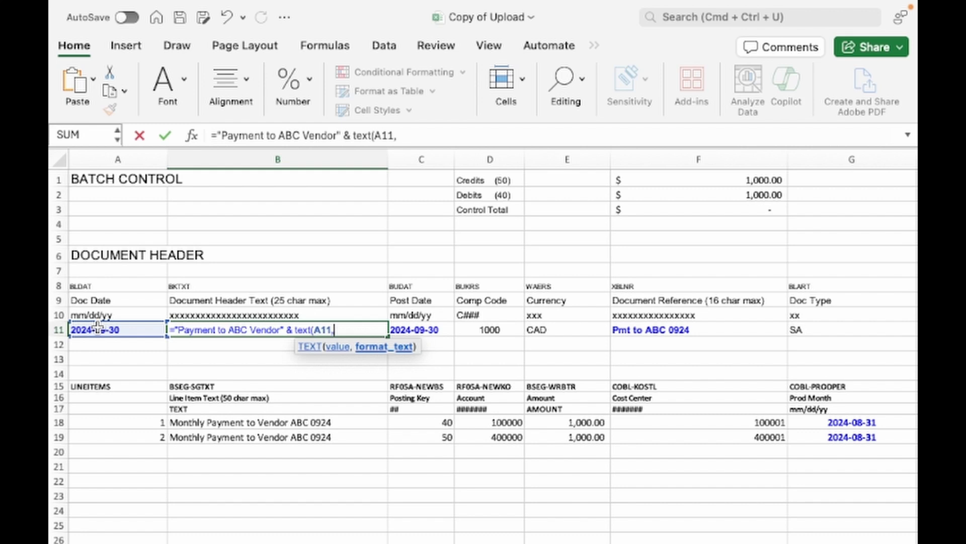
type("\"MMM YY")
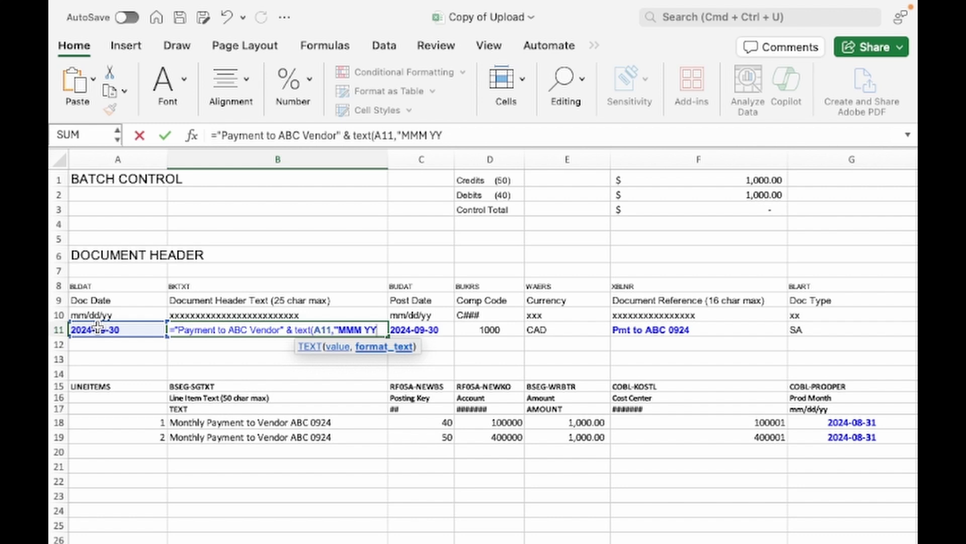
type("\")")
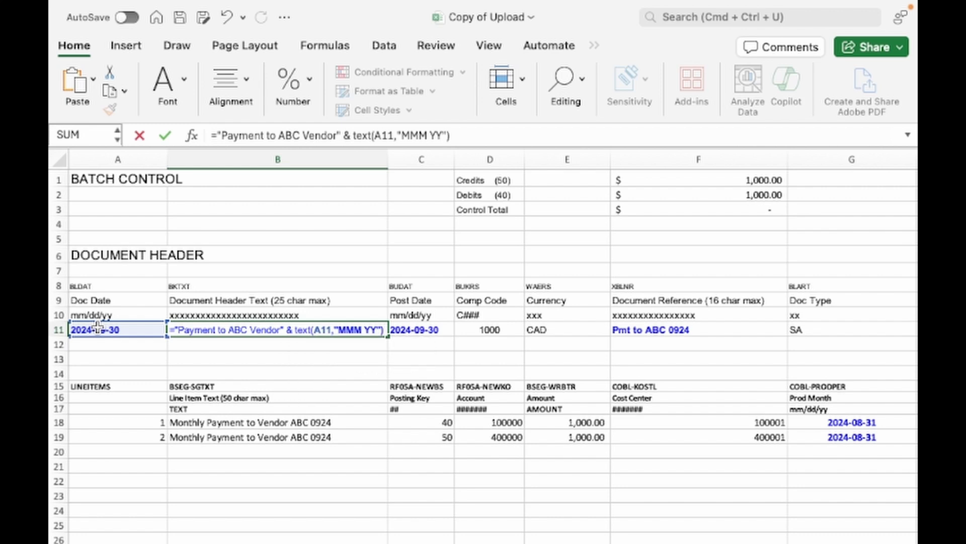
key("Return")
key("Up")
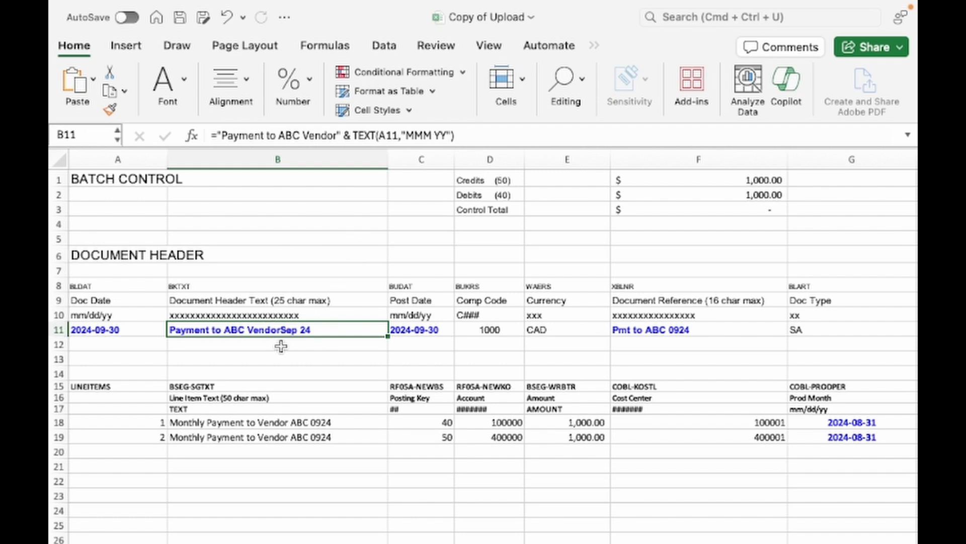
Add a trailing space after "Vendor" inside the quoted text of the formula in B11.
left_click(352, 136)
key("Left")
key("Left")
key("Left")
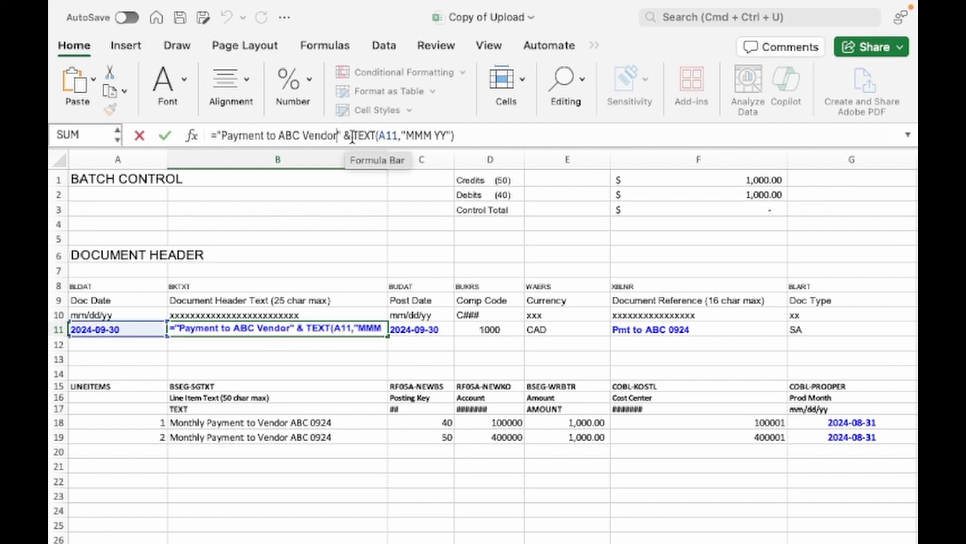
key("Return")
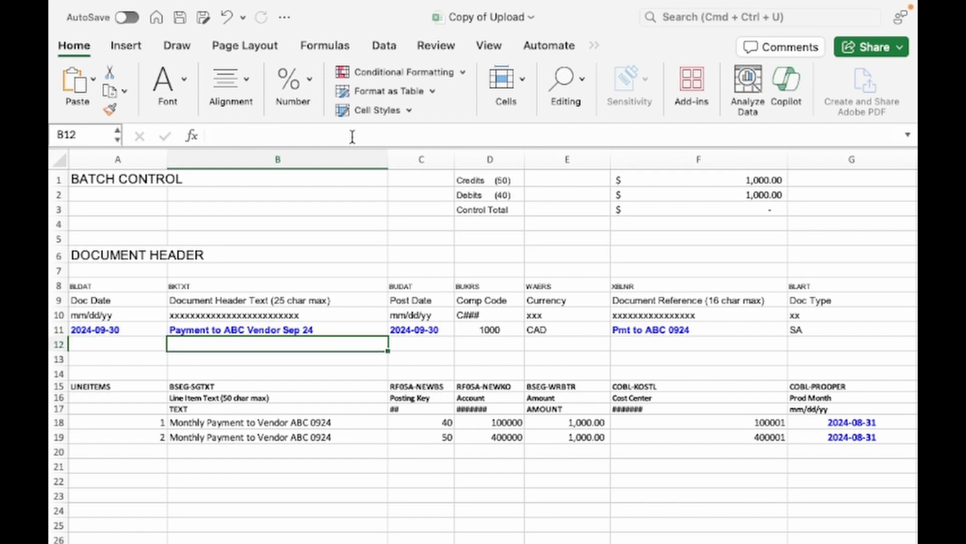
key("Up")
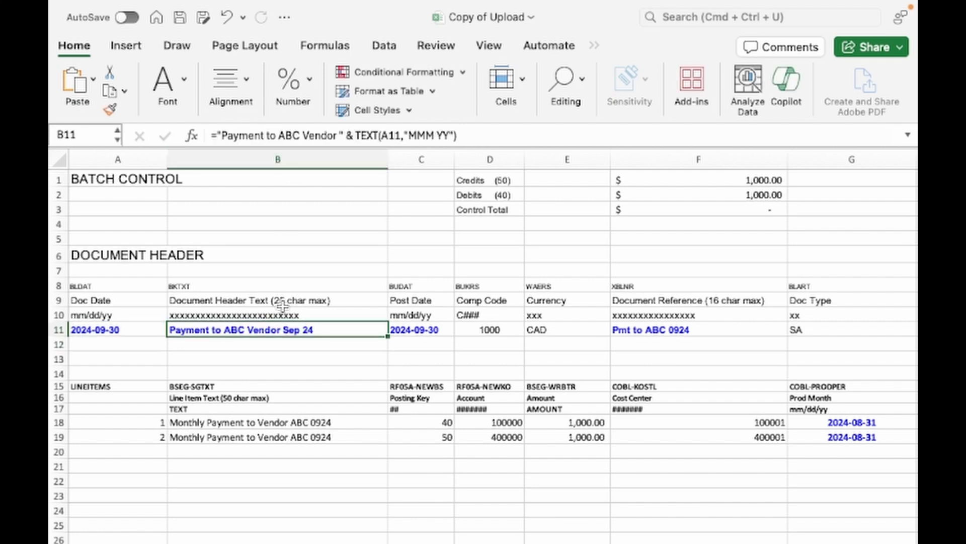
Replace the trailing space in B11's quoted text with a separate " " string, making it ="Payment to ABC Vendor" & " "& TEXT(A11,"MMM YY").
left_click(340, 135)
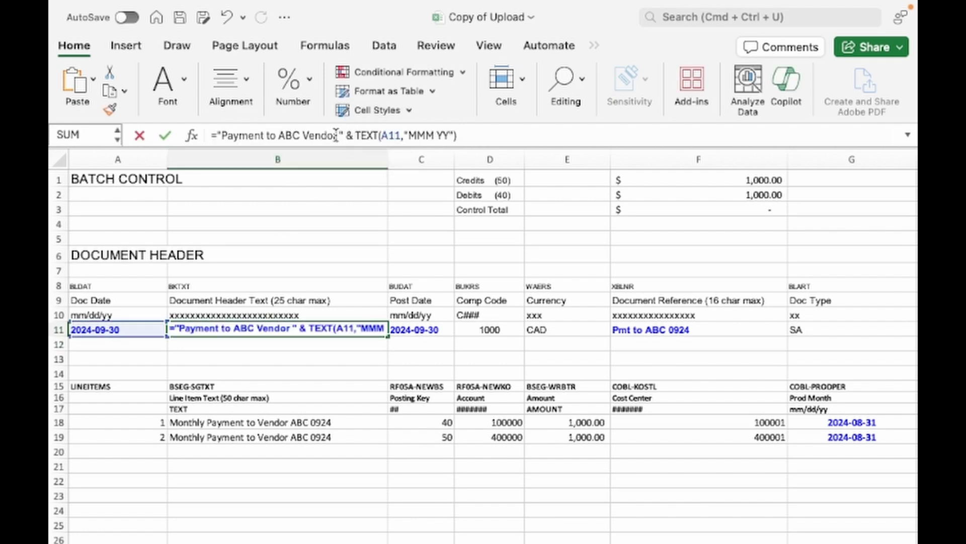
key("BackSpace")
key("Right")
key("Right")
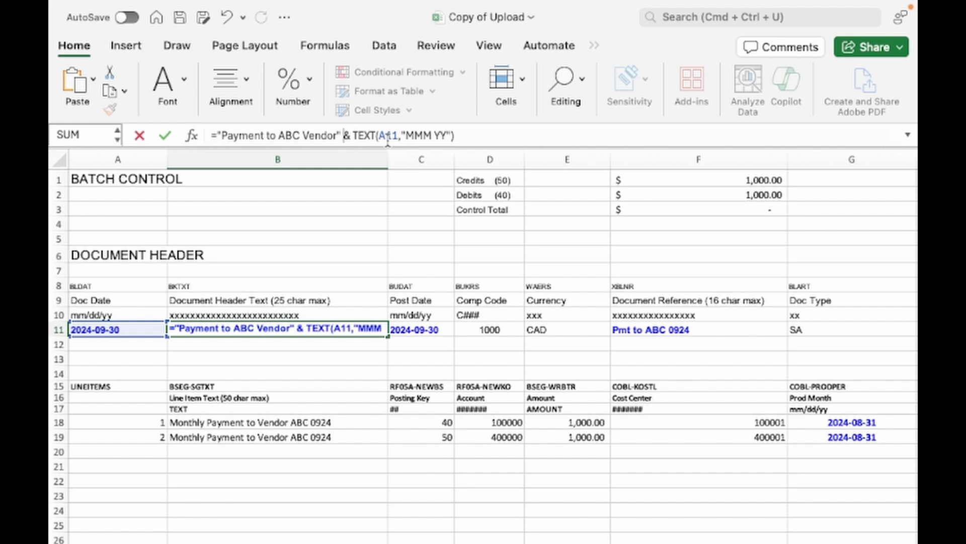
type("&")
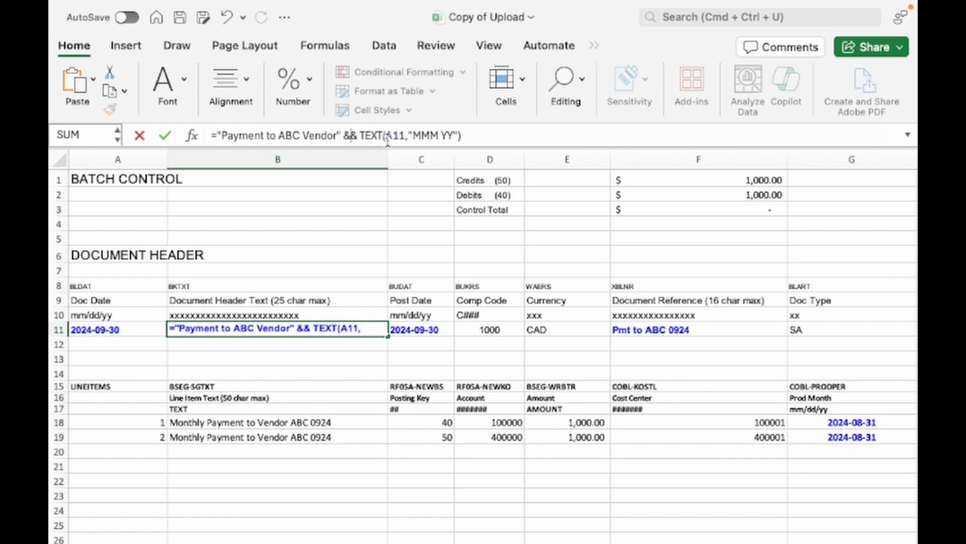
type(" \"")
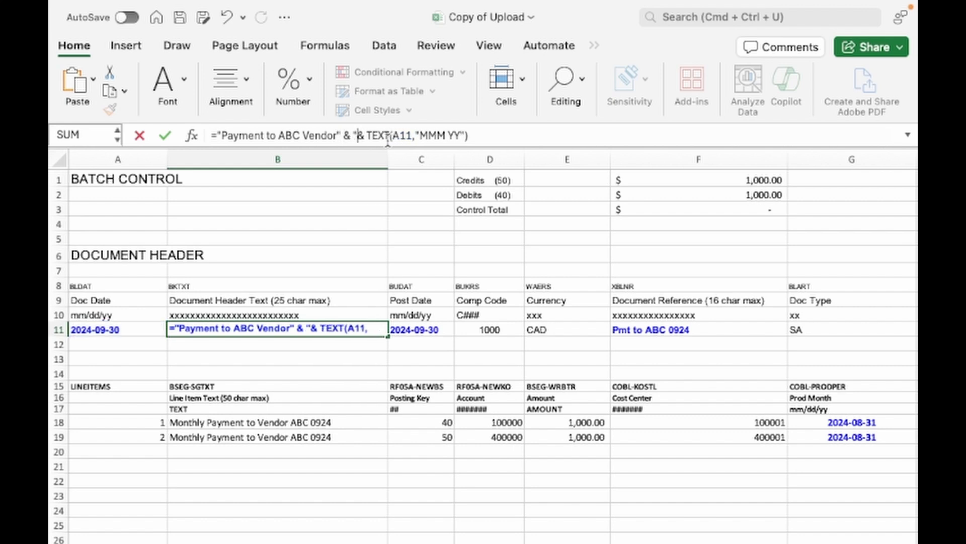
type(" \"")
key("Left")
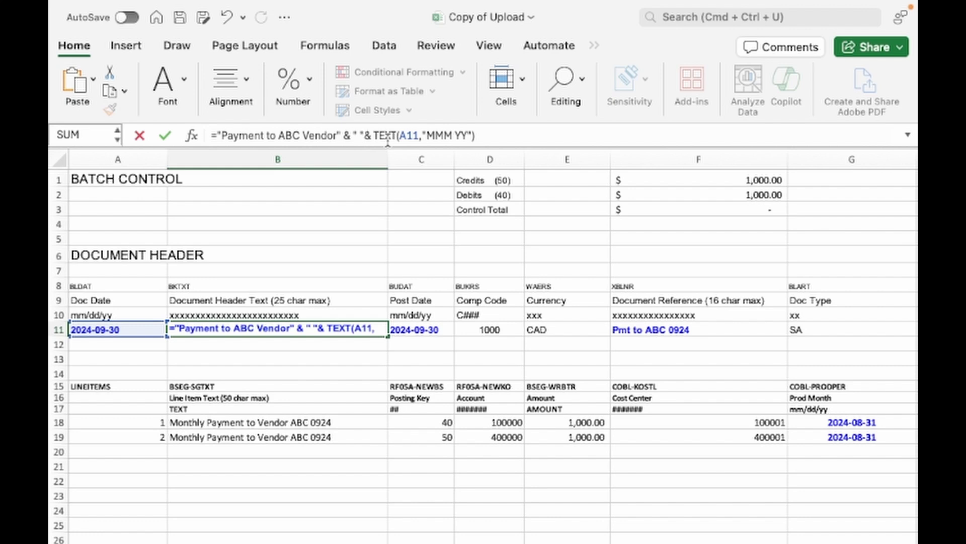
left_click_drag(343, 134, 199, 143)
left_click_drag(475, 135, 375, 133)
key("Return")
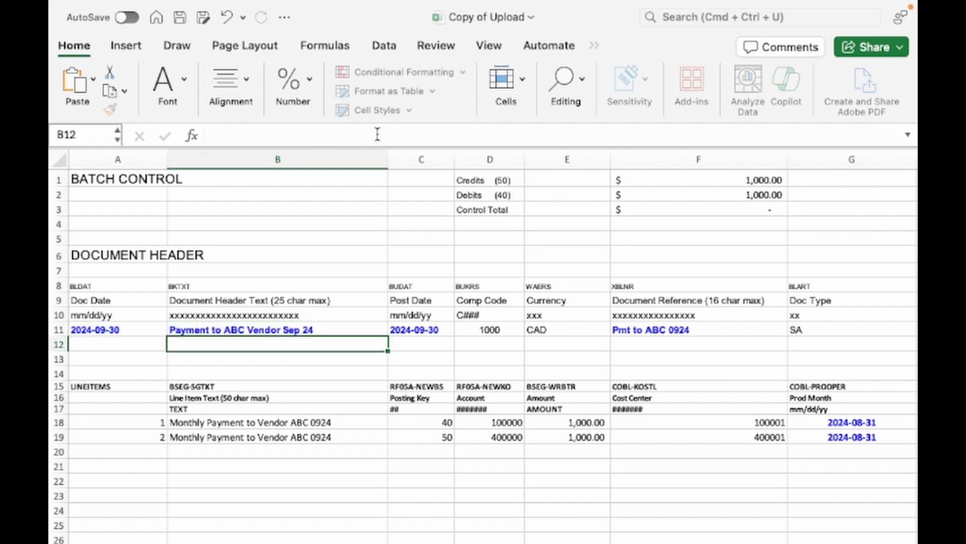
key("Up")
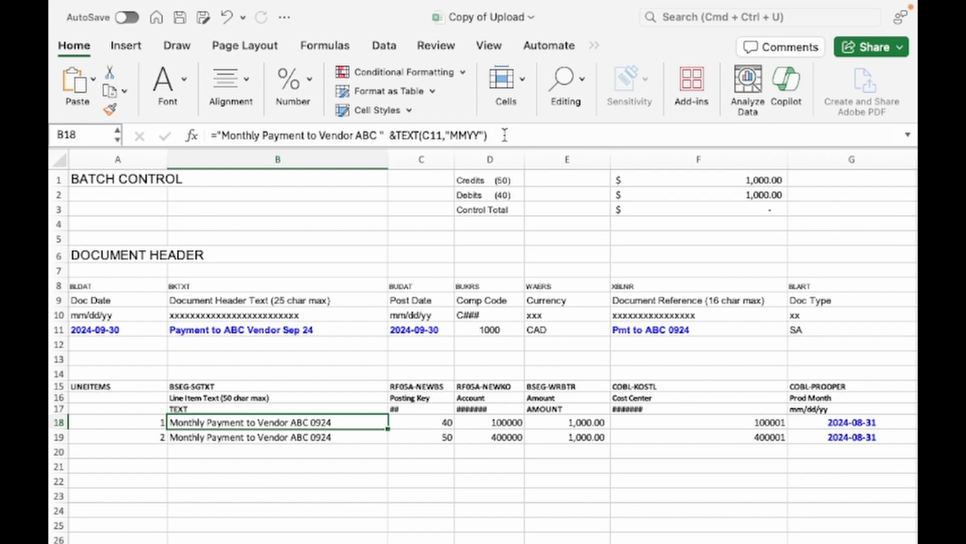
Review the Prod Month formula in G18 and the Doc Date formula in A11 that it refers to.
left_click(852, 422)
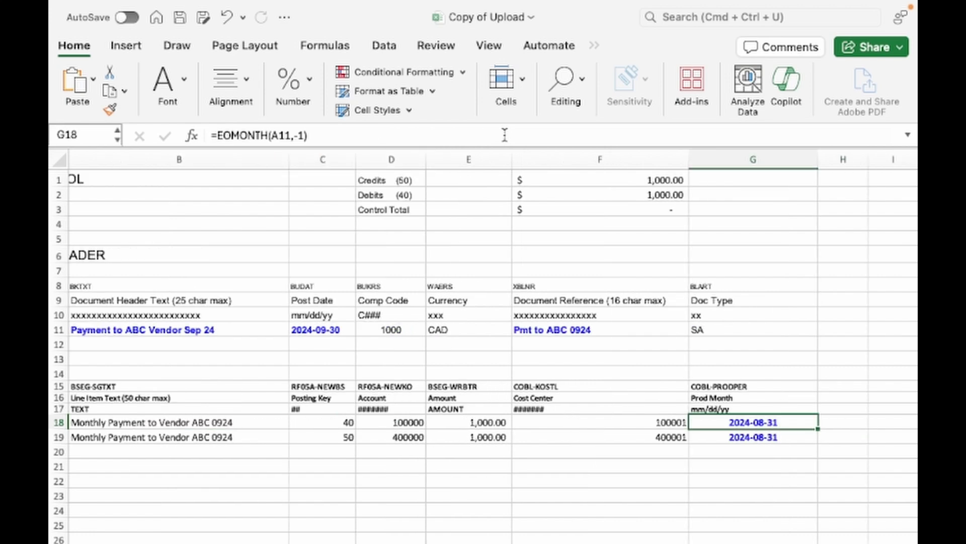
double_click(746, 423)
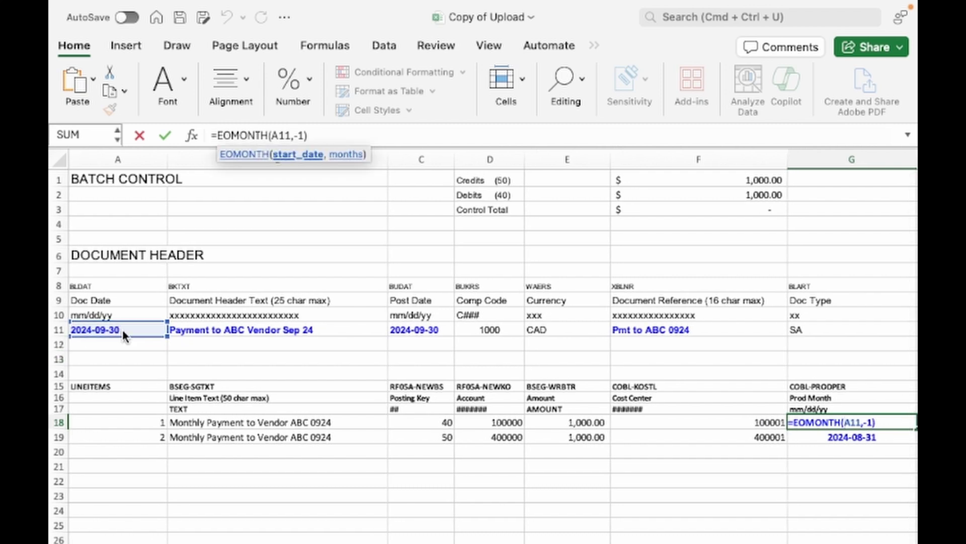
key("Return")
key("Up")
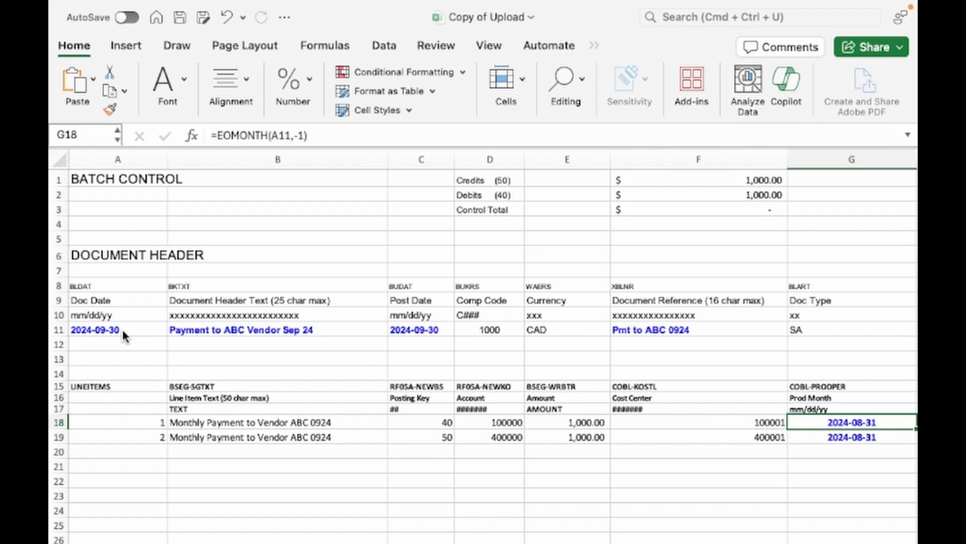
left_click(122, 329)
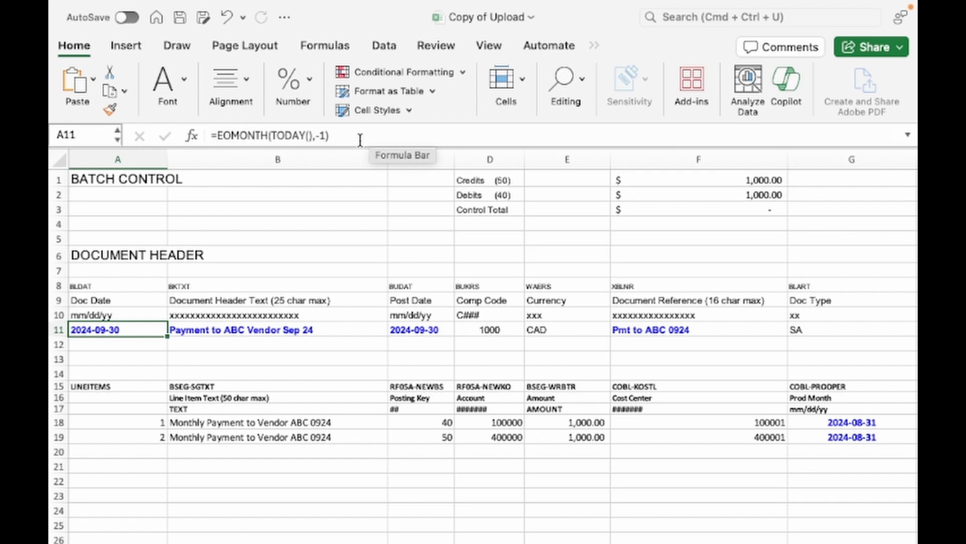
Examine the Document Header Text formula in B11, including the date format inside its TEXT function, leaving it as is.
left_click(258, 326)
left_click_drag(221, 134, 505, 143)
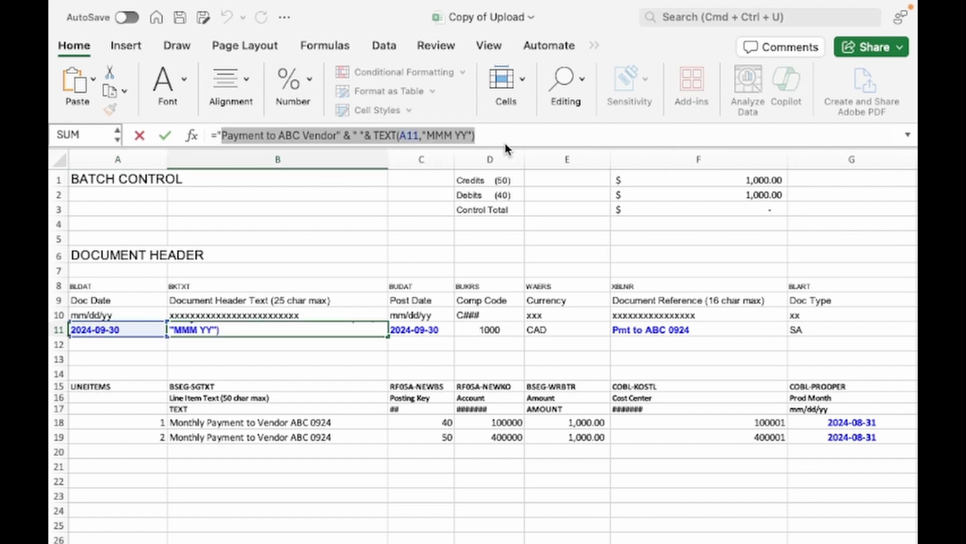
key("Escape")
left_click_drag(427, 135, 468, 135)
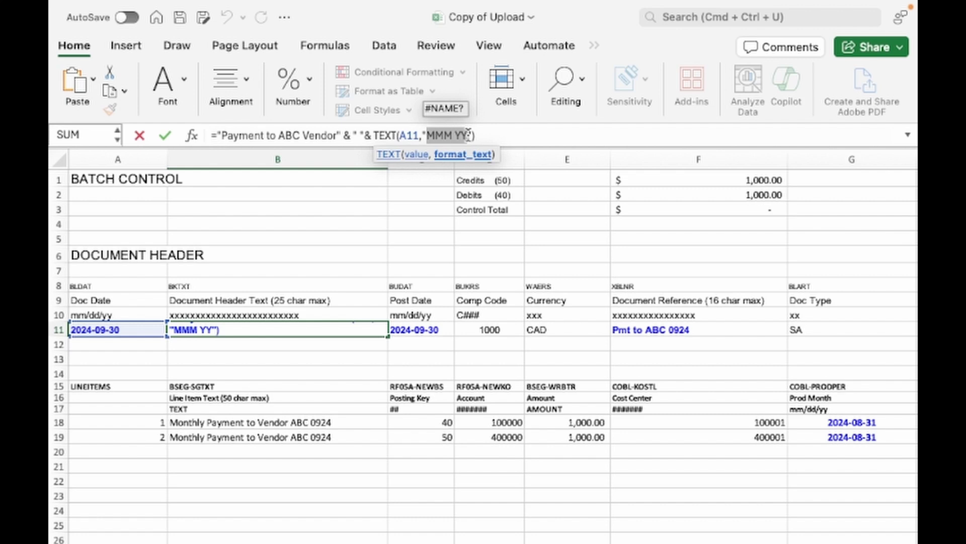
key("Return")
key("Up")
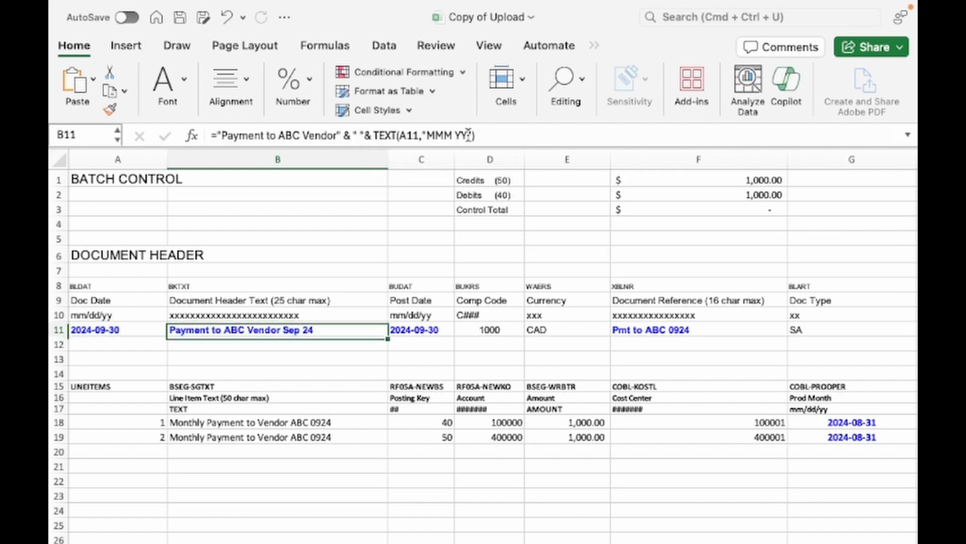
key("Right")
key("Right")
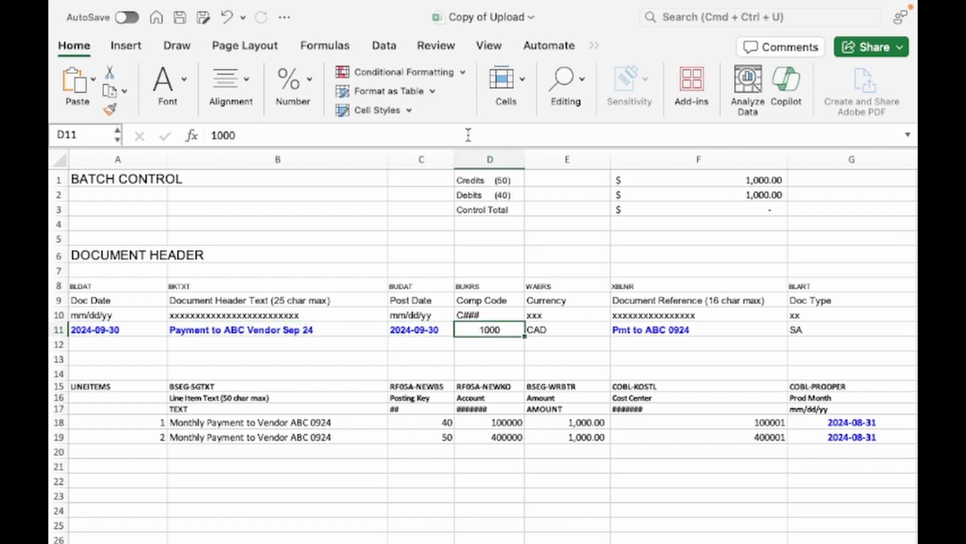